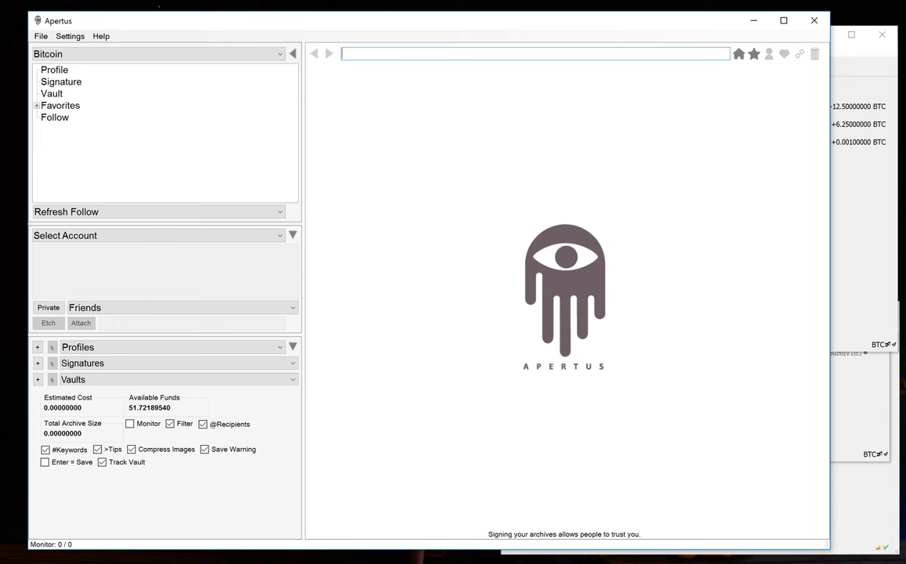
Step: Raise the testnet, mainnet and Datacoin wallet windows in turn, then minimise all three
left_click(846, 54)
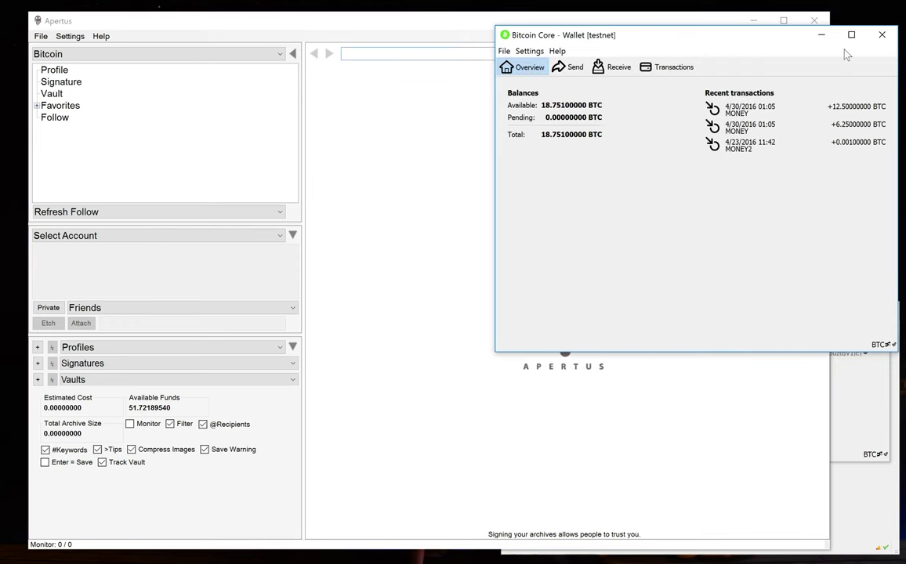
left_click(865, 383)
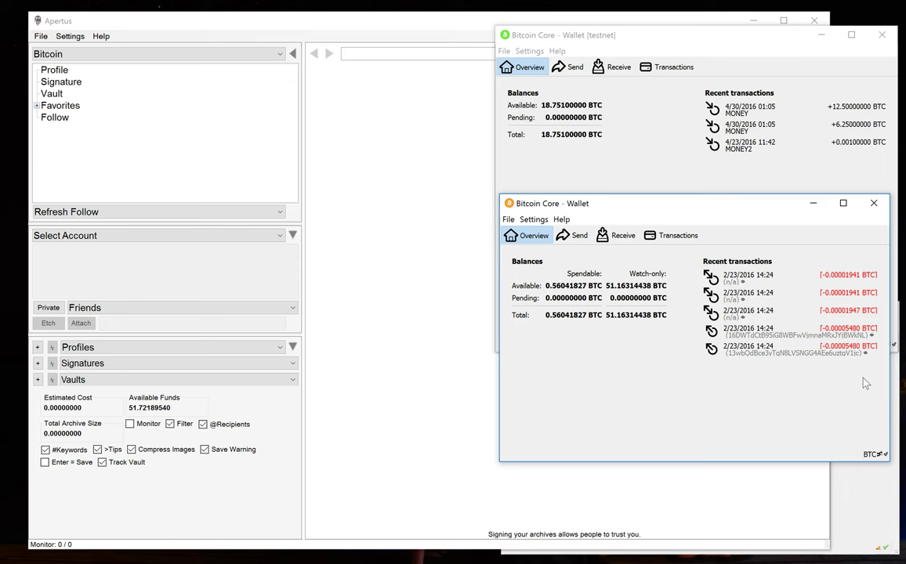
left_click(863, 503)
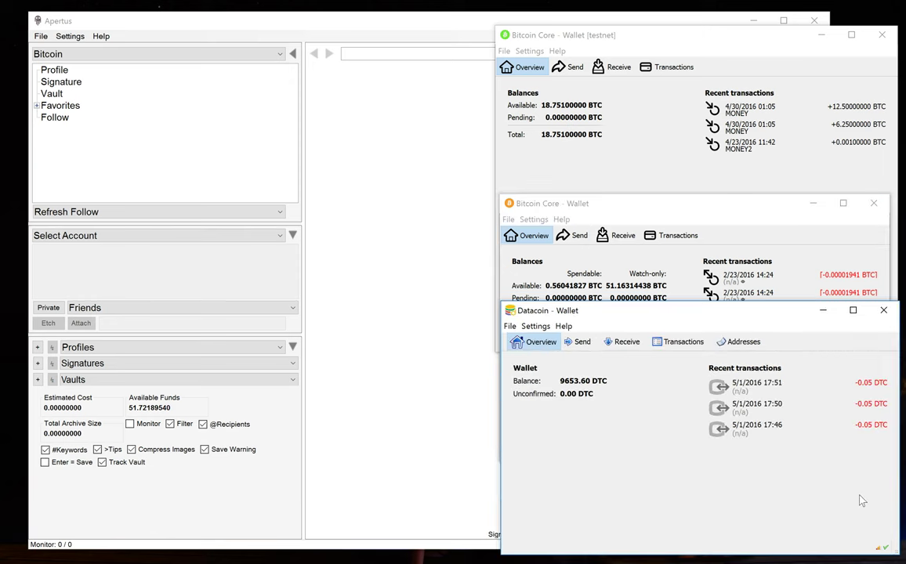
left_click(822, 310)
left_click(812, 207)
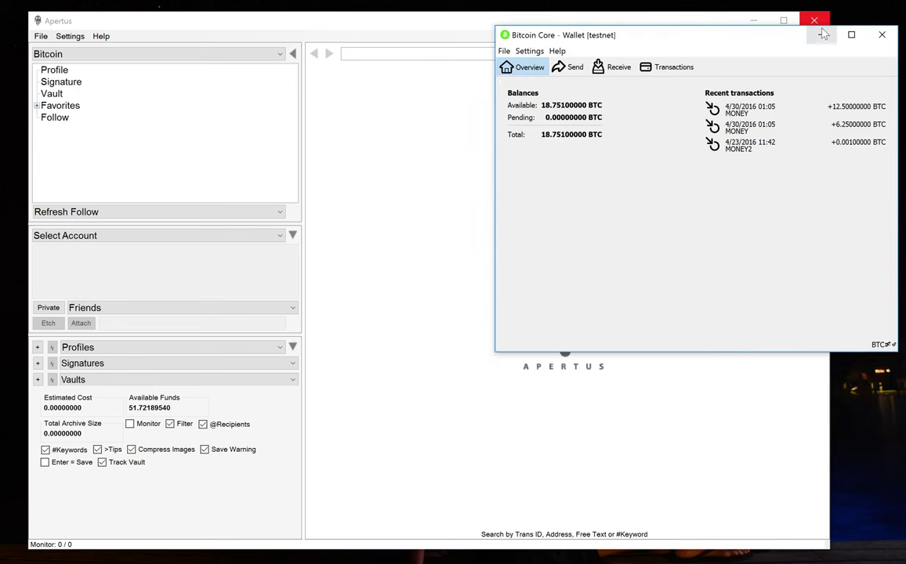
left_click(820, 34)
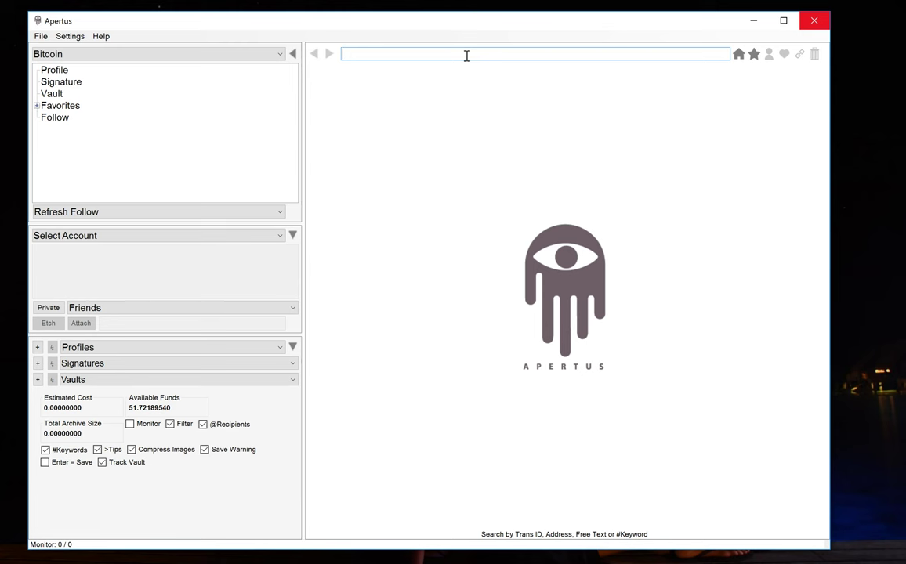
Step: Select Bitcoin as the blockchain in Apertus
left_click(279, 55)
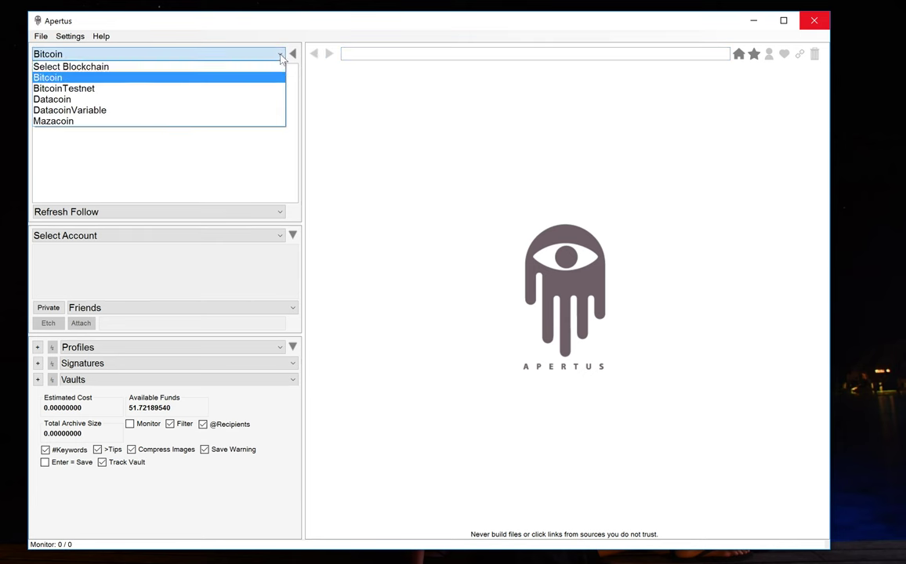
left_click(211, 78)
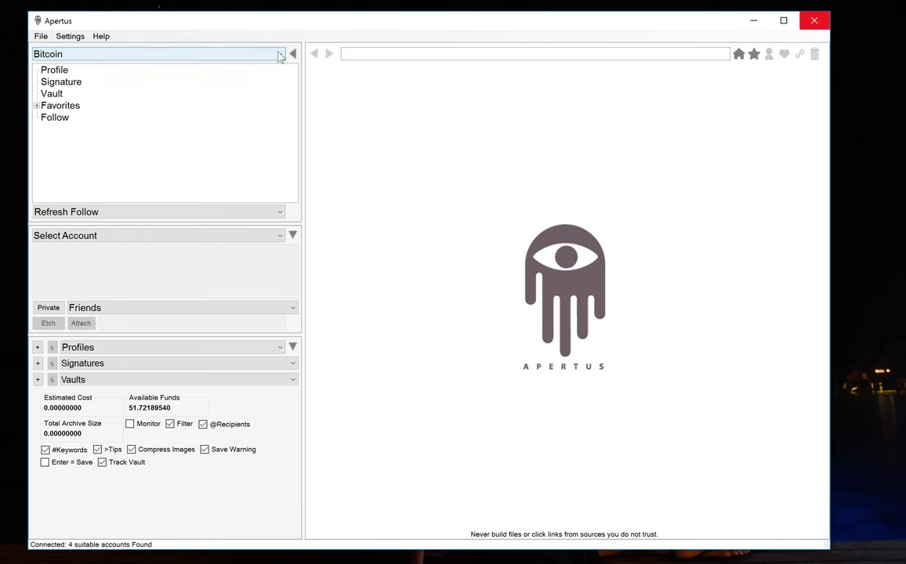
left_click(279, 55)
left_click(252, 80)
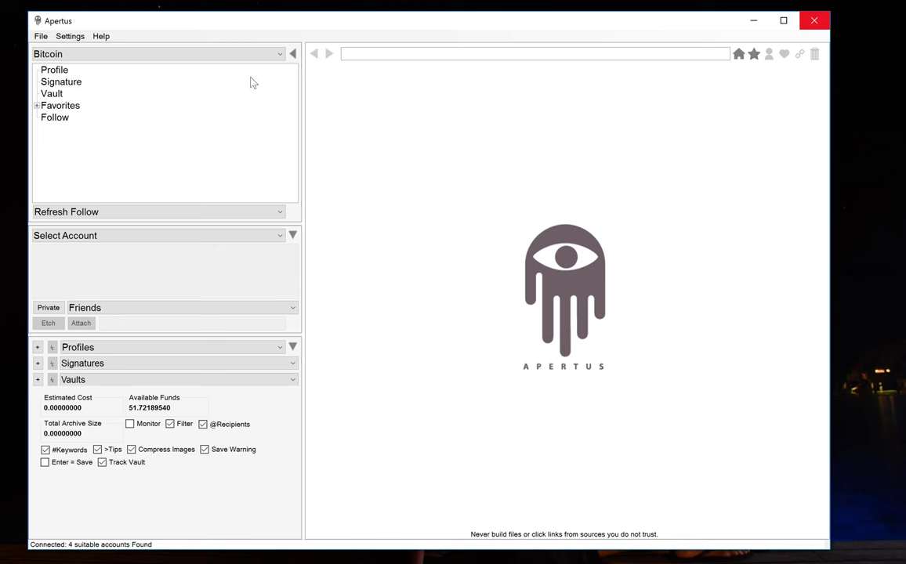
Step: Search the address bar for #Prince
left_click(376, 57)
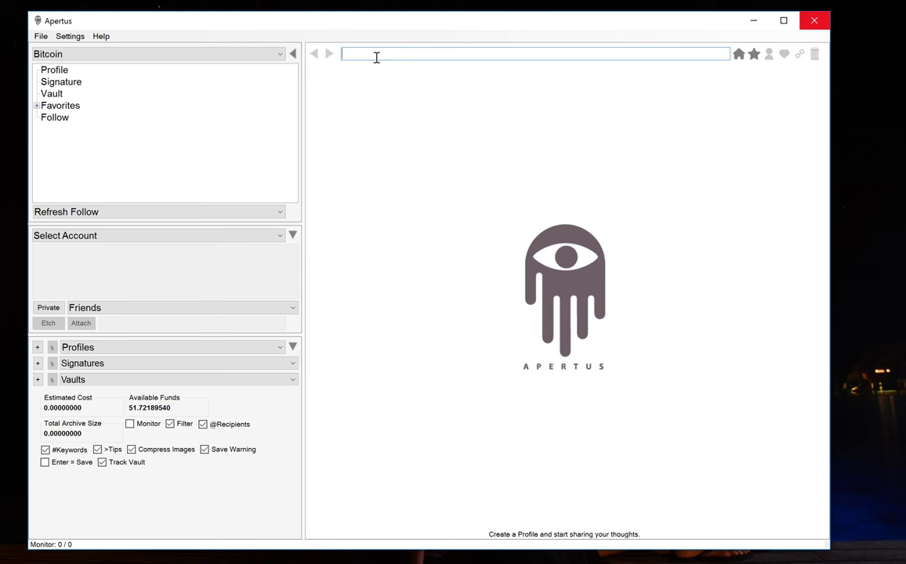
type("#Prince")
key("Return")
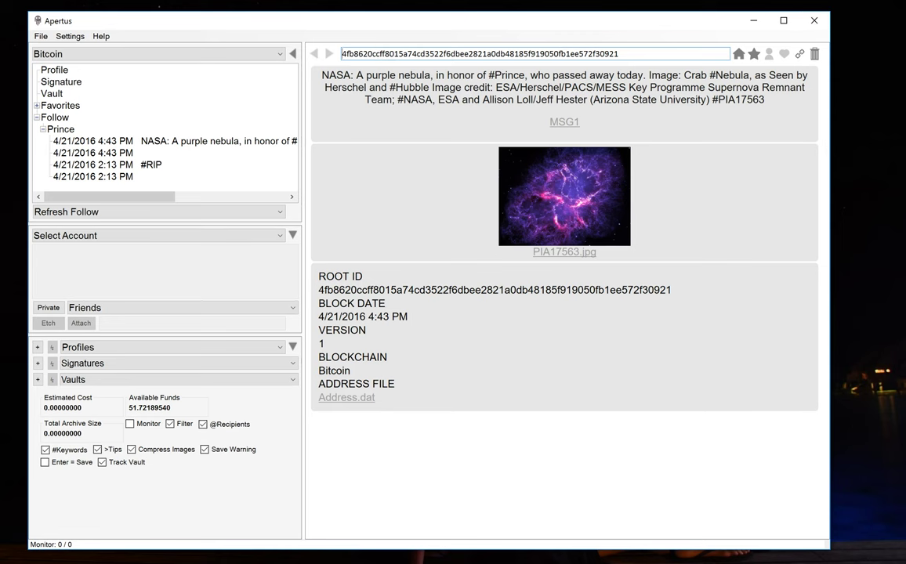
Step: Switch from Prince's nebula post to the Bitcoin Core wallet windows
key("alt+Tab")
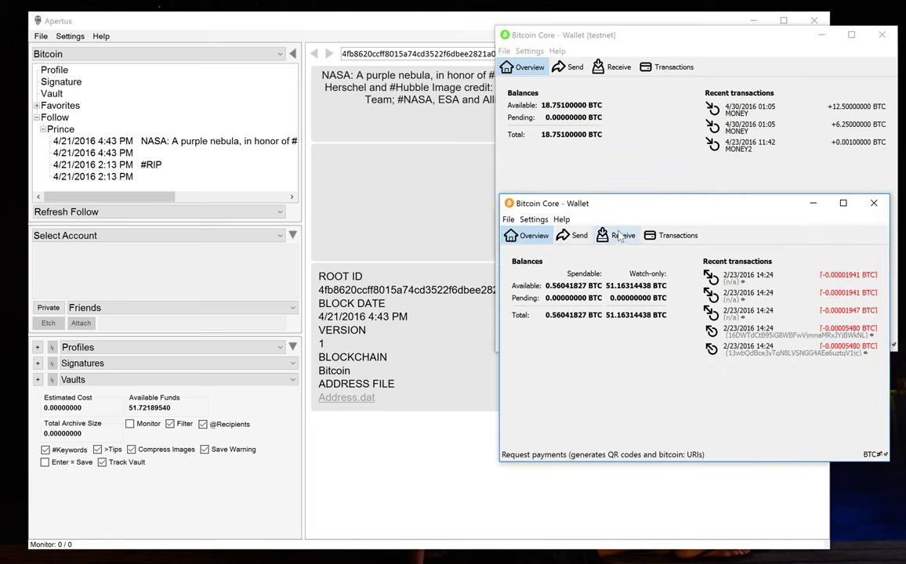
Step: Inspect Bitcoin Core's receiving addresses list, including the ~~~~~~Prince label, then return to Apertus
left_click(621, 236)
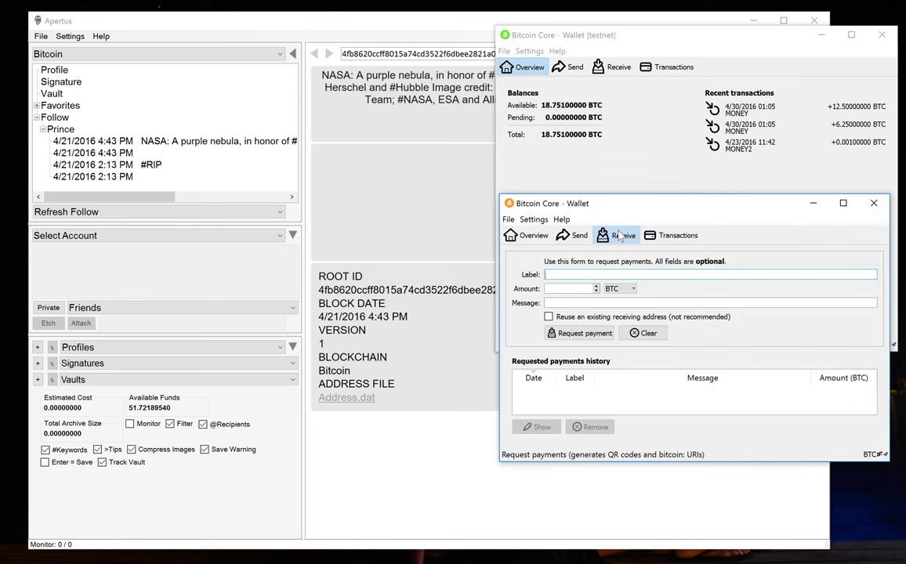
left_click(508, 220)
left_click(547, 300)
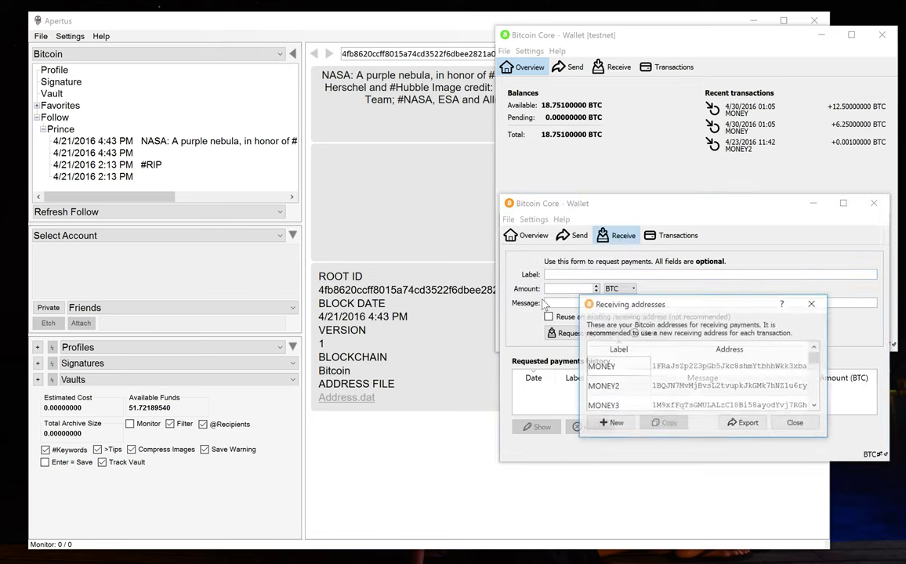
left_click_drag(631, 296, 638, 1)
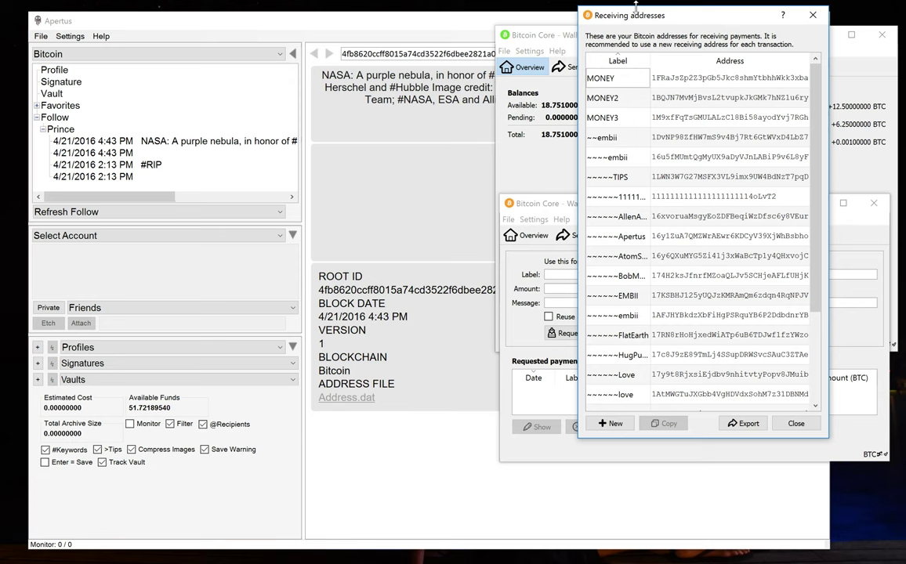
left_click_drag(815, 183, 814, 271)
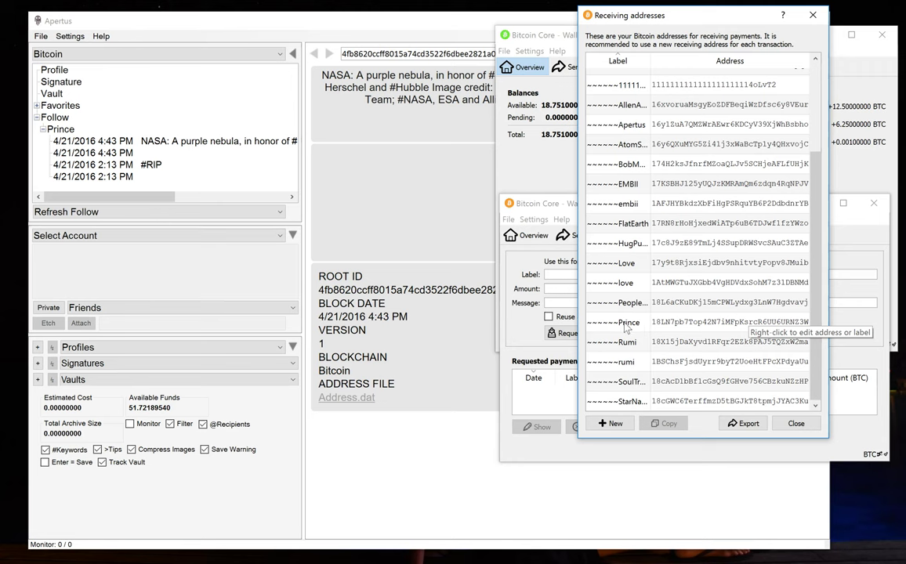
left_click(794, 428)
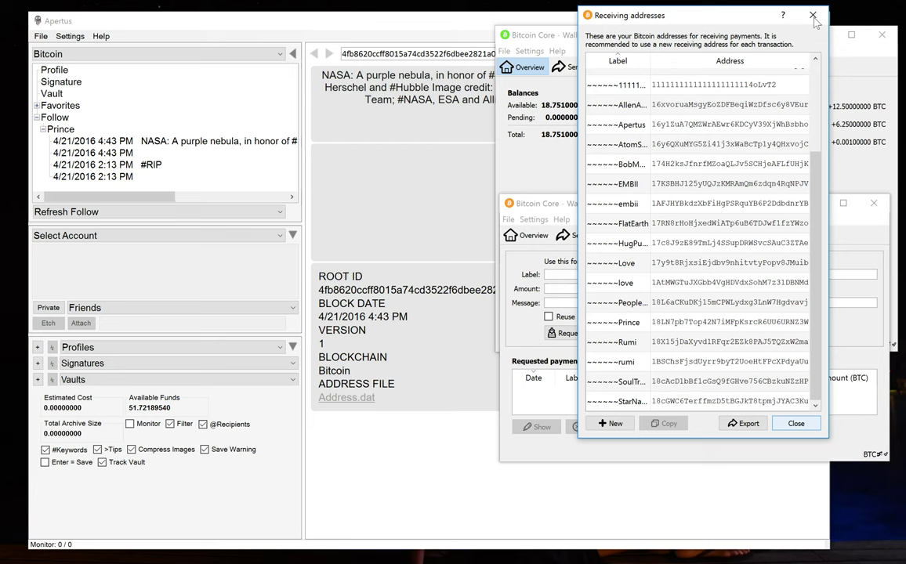
left_click(337, 23)
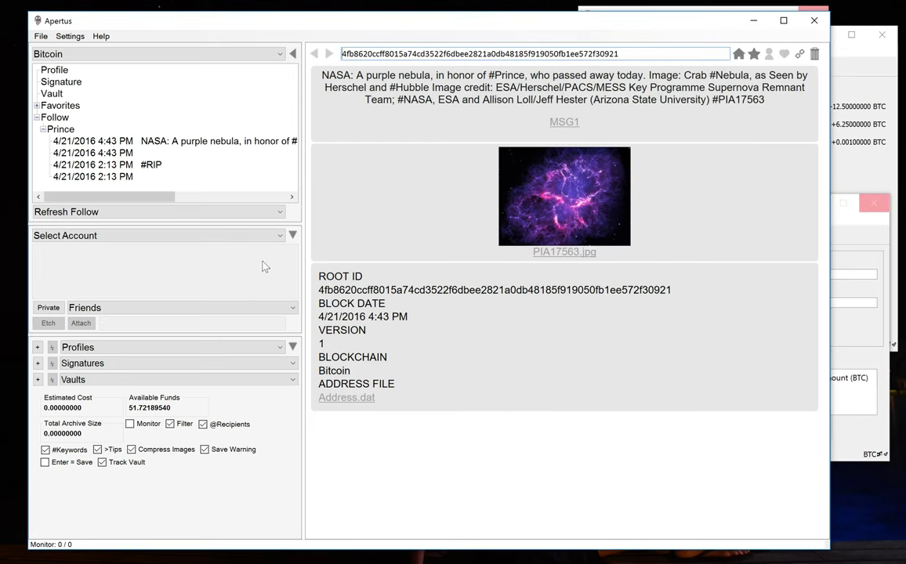
Step: Load Prince's follow feed from the followed-accounts list
left_click(280, 212)
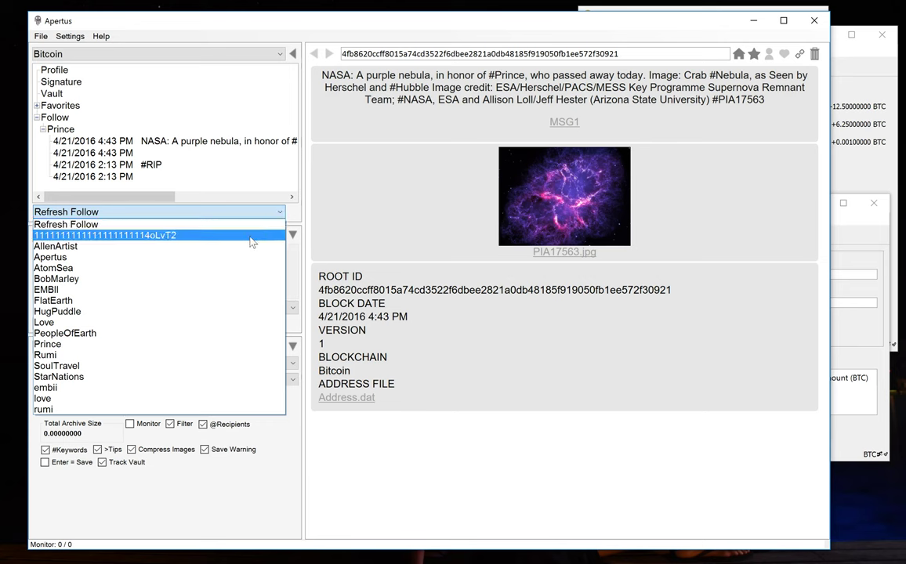
left_click(179, 345)
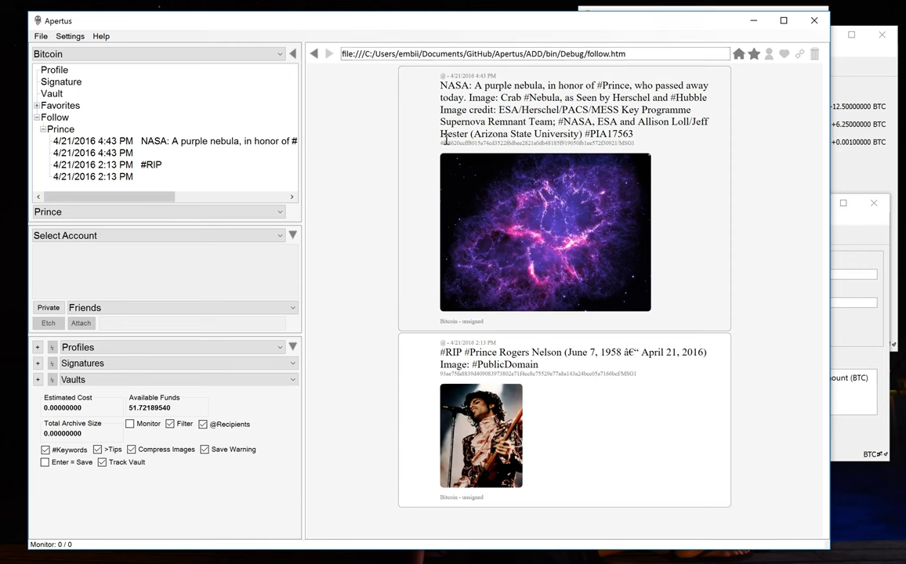
Step: Replace the address with #EMBII and run the search
left_click(406, 53)
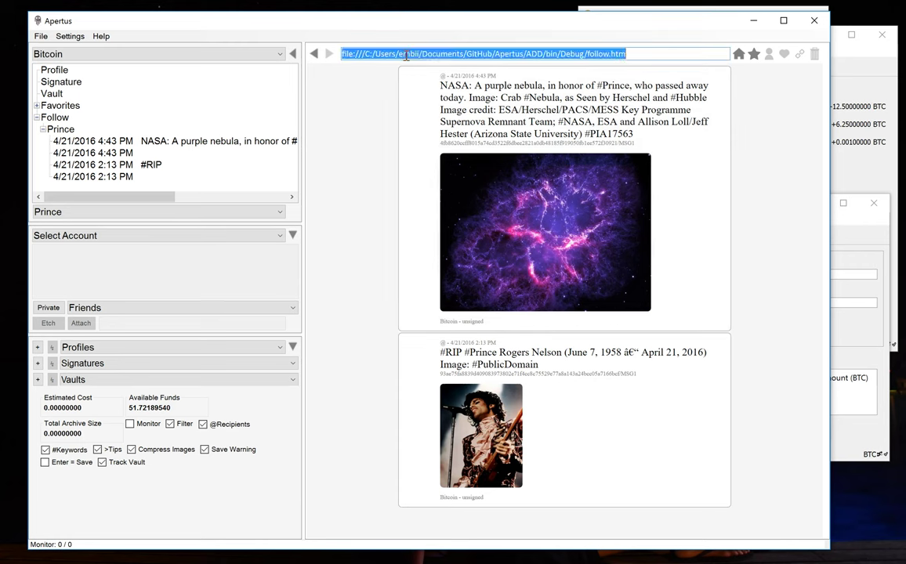
type("#")
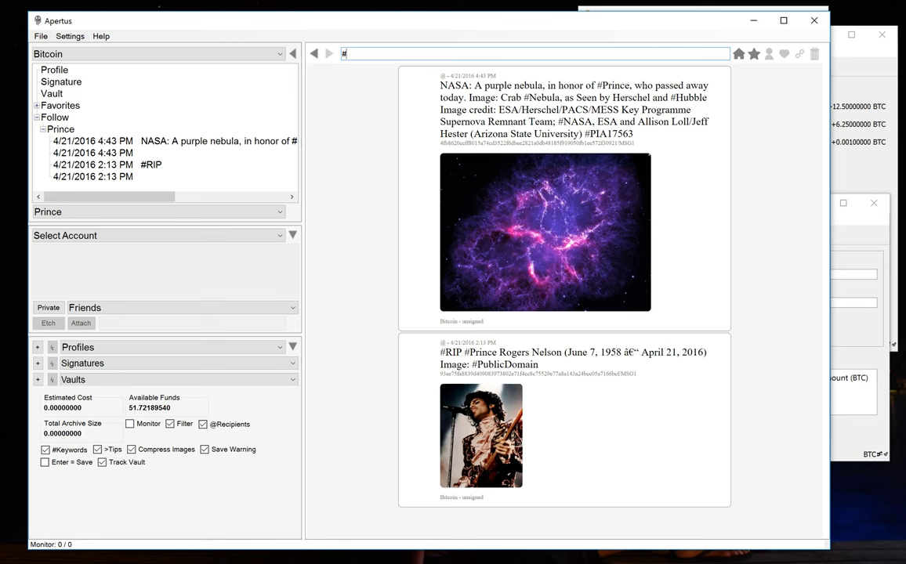
type("EMBII")
key("Return")
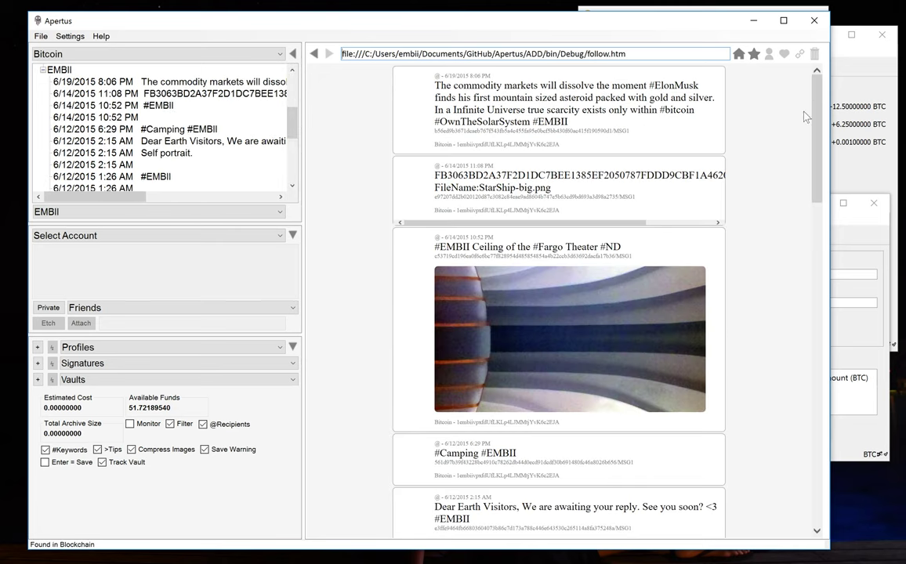
Step: Highlight the #EMBII tags in the first post and the Fargo Theater post
left_click_drag(815, 112, 798, 103)
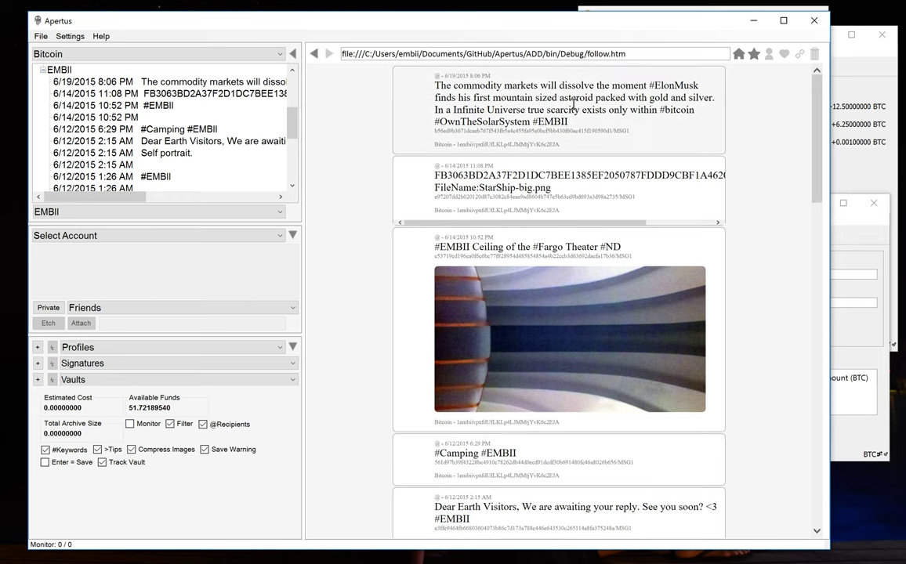
left_click_drag(580, 125, 533, 128)
left_click_drag(435, 247, 468, 249)
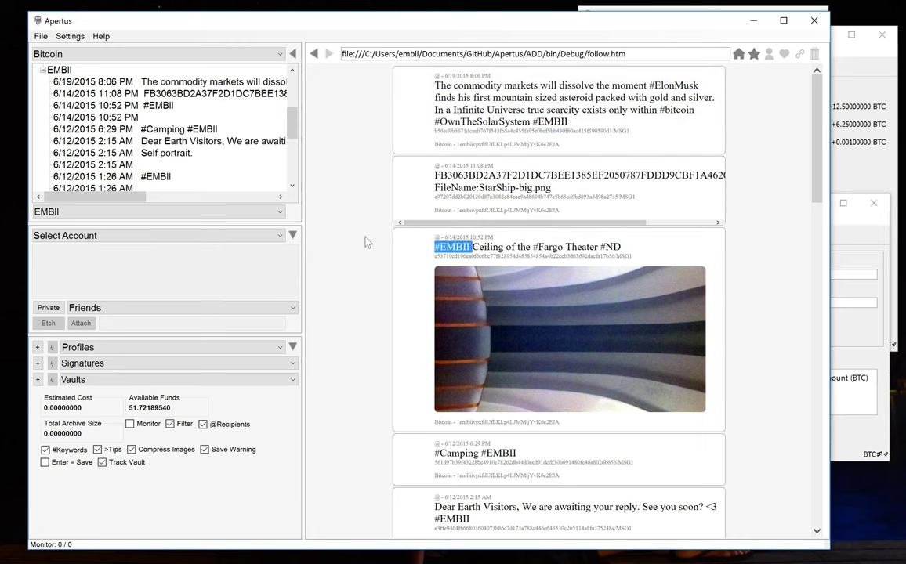
Step: Draft a message reading #EMBII from the MONEY2 account
left_click(259, 235)
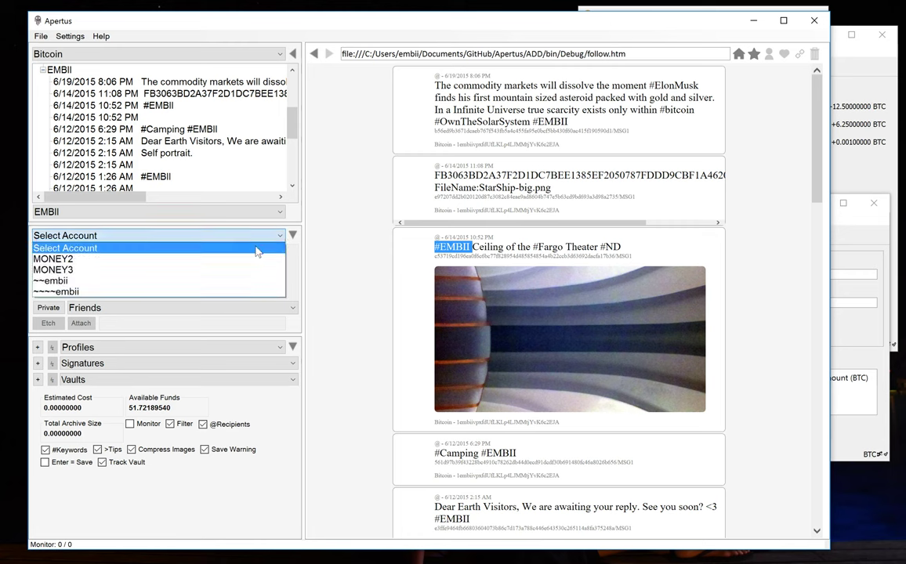
left_click(242, 263)
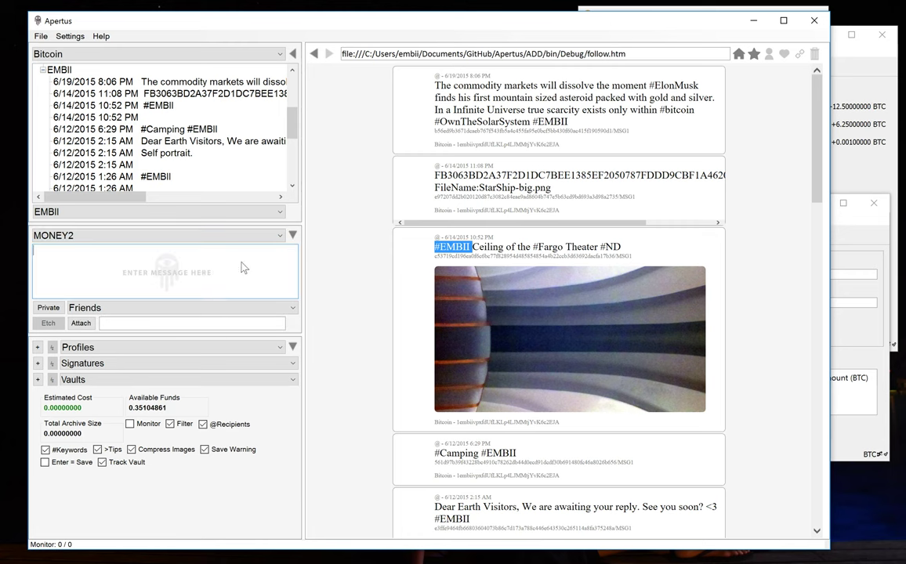
left_click(148, 270)
type("#EMBII")
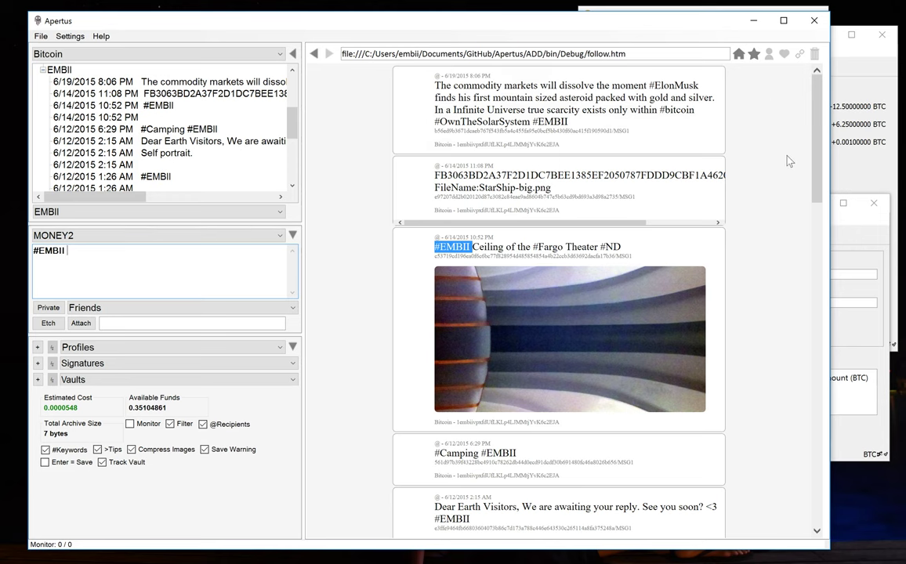
scroll(788, 161, "down", 10)
scroll(790, 170, "down", 5)
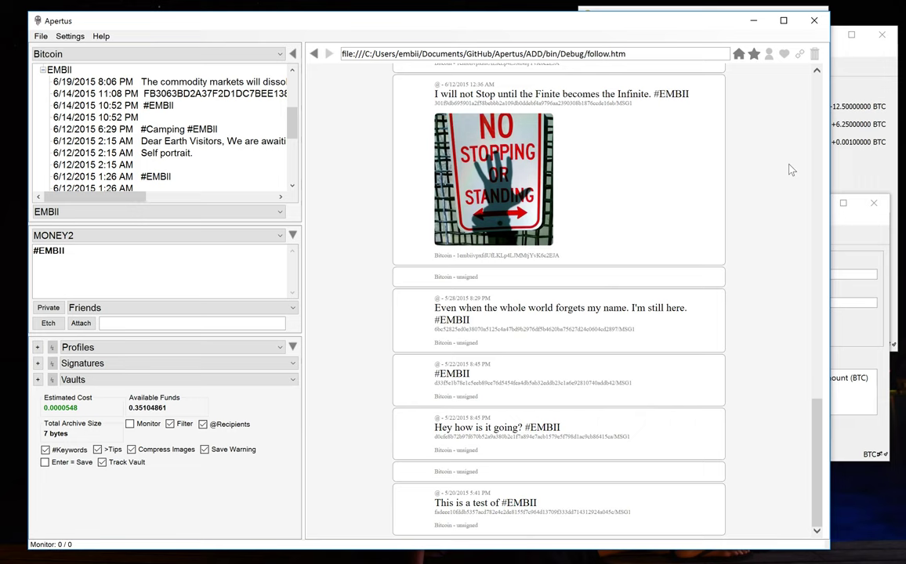
scroll(790, 170, "up", 2)
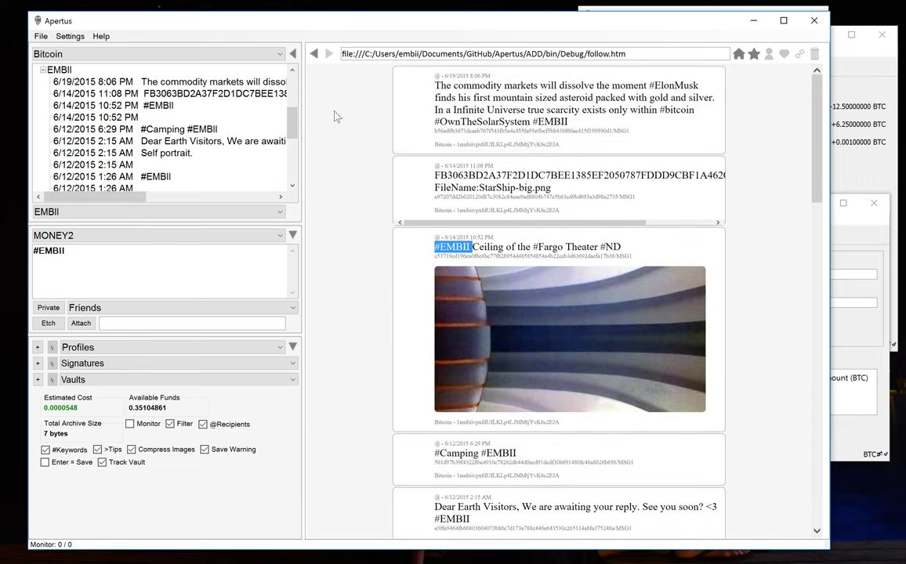
left_click(281, 212)
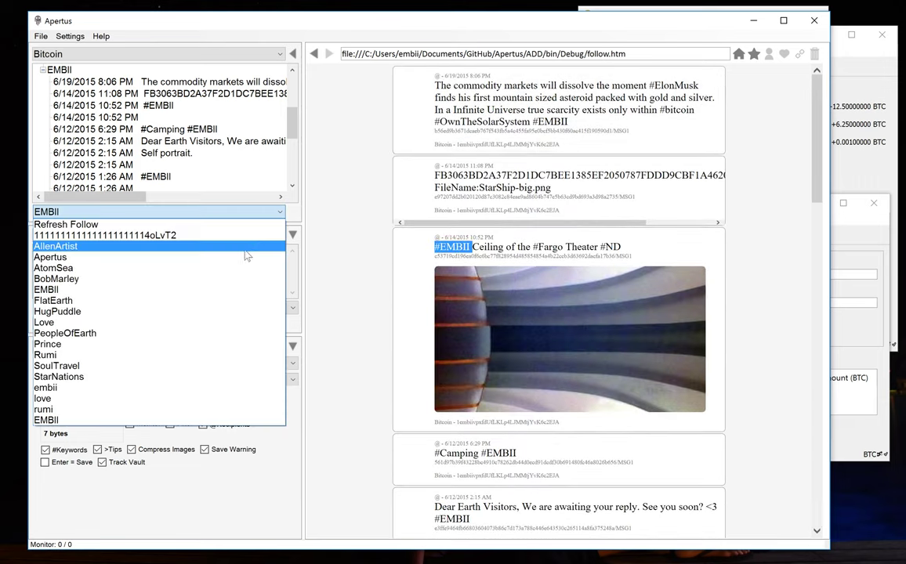
Step: Switch the feed to the embii profile
left_click(232, 290)
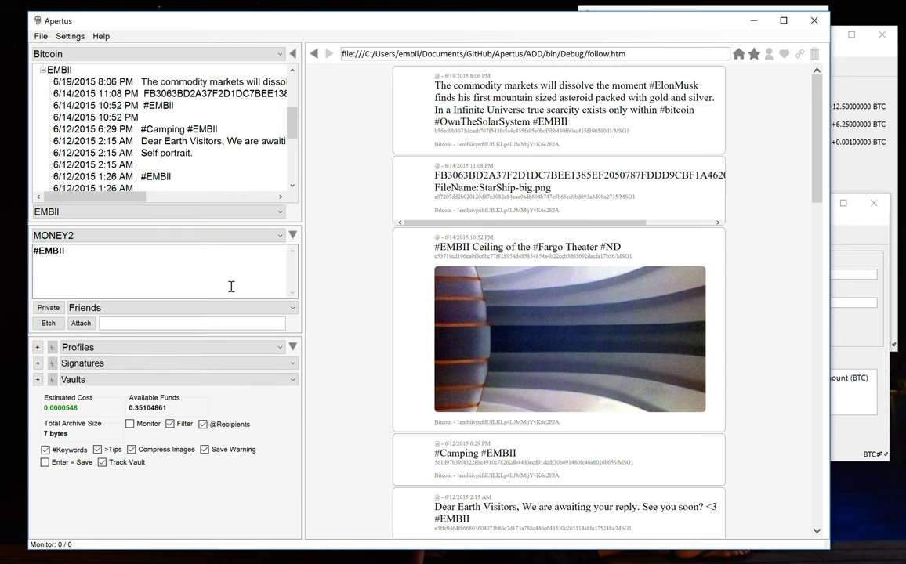
left_click(251, 211)
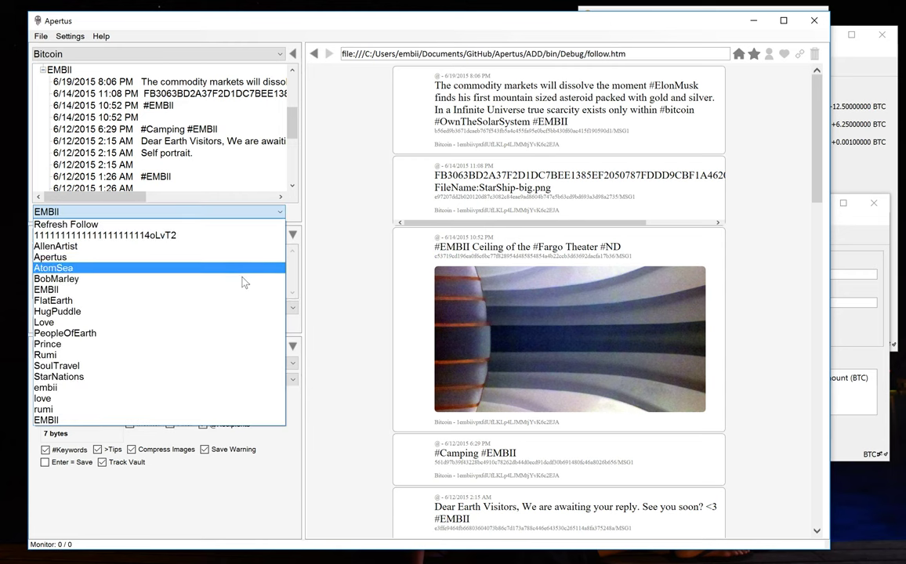
left_click(188, 387)
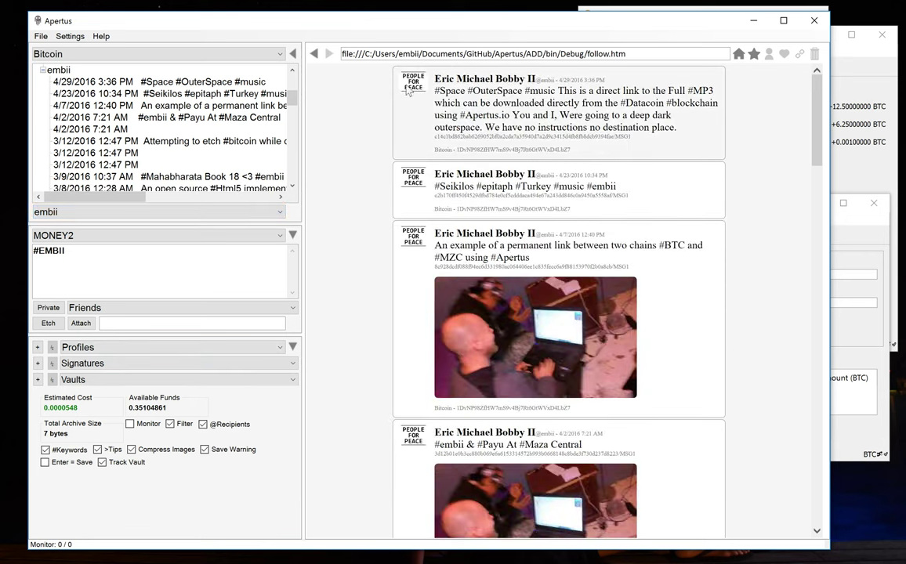
Step: Scroll through embii's feed to locate the 3/12/2016 etching post
scroll(418, 338, "down", 15)
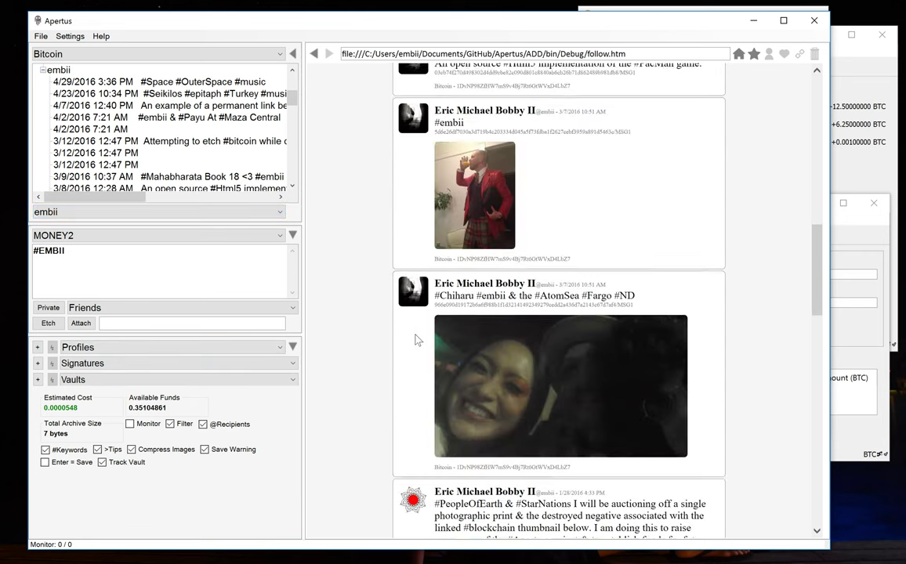
scroll(418, 339, "down", 5)
scroll(418, 338, "up", 10)
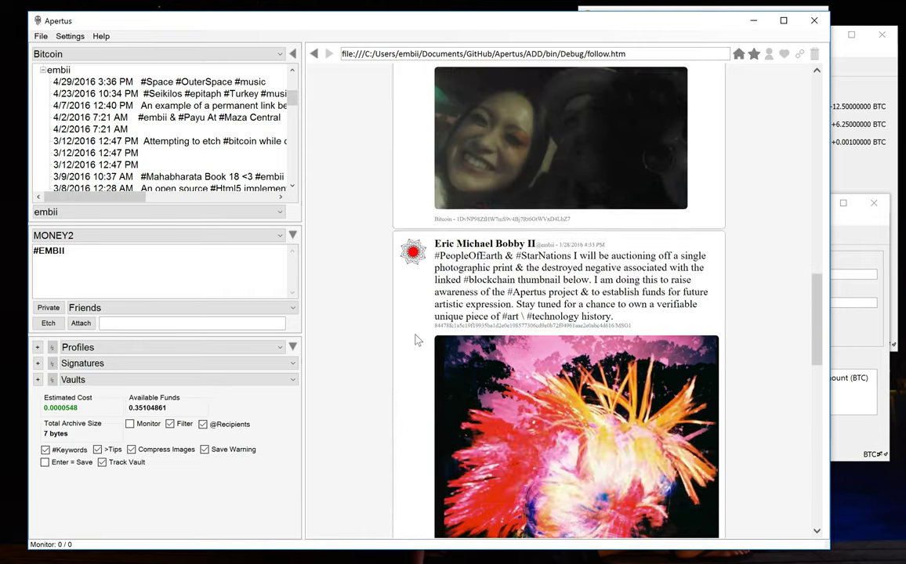
scroll(416, 338, "up", 8)
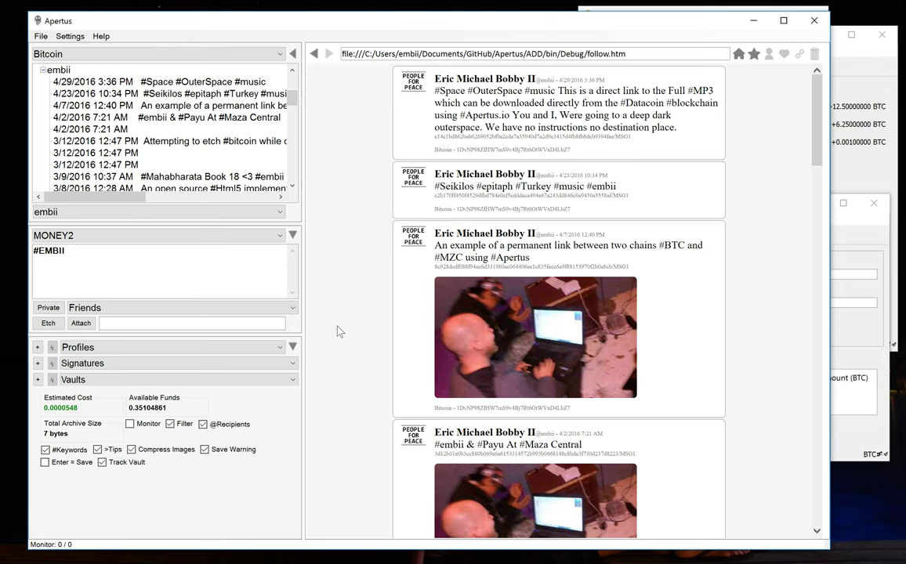
scroll(339, 331, "down", 5)
scroll(338, 332, "up", 5)
scroll(338, 328, "down", 2)
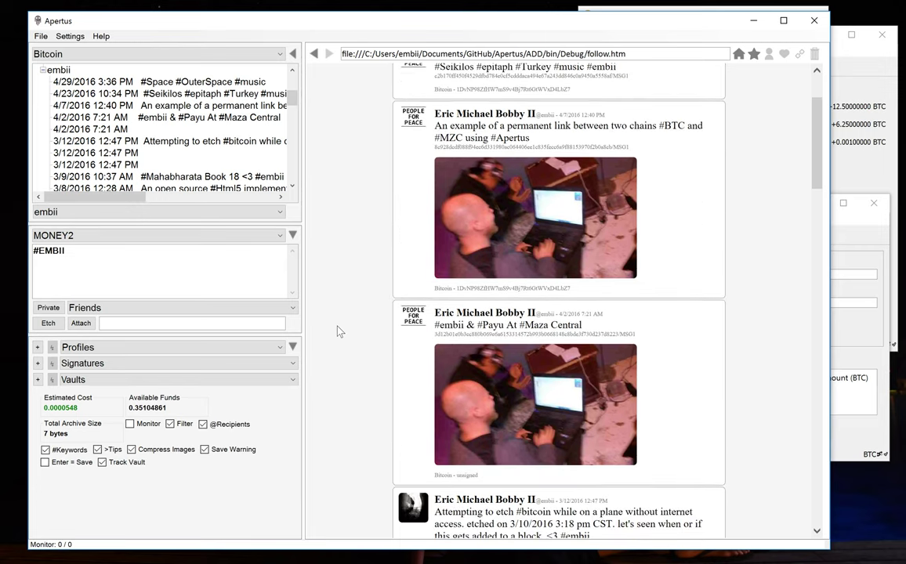
scroll(338, 331, "up", 2)
scroll(338, 331, "down", 3)
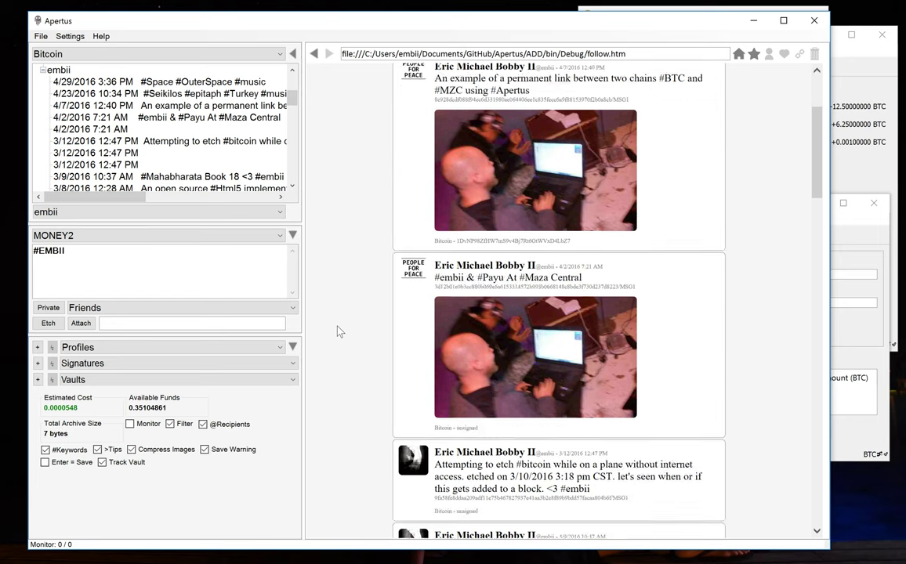
scroll(339, 332, "down", 6)
scroll(338, 331, "up", 5)
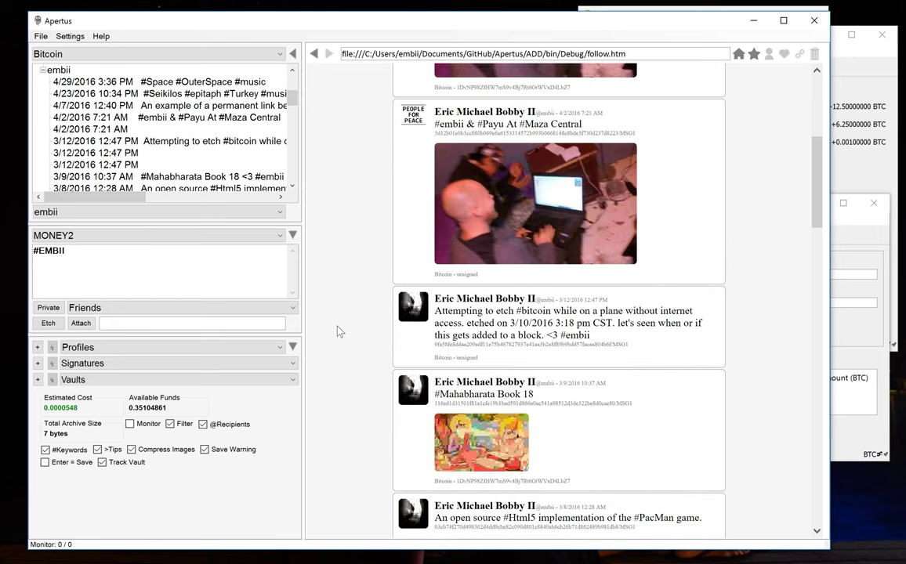
scroll(339, 330, "down", 2)
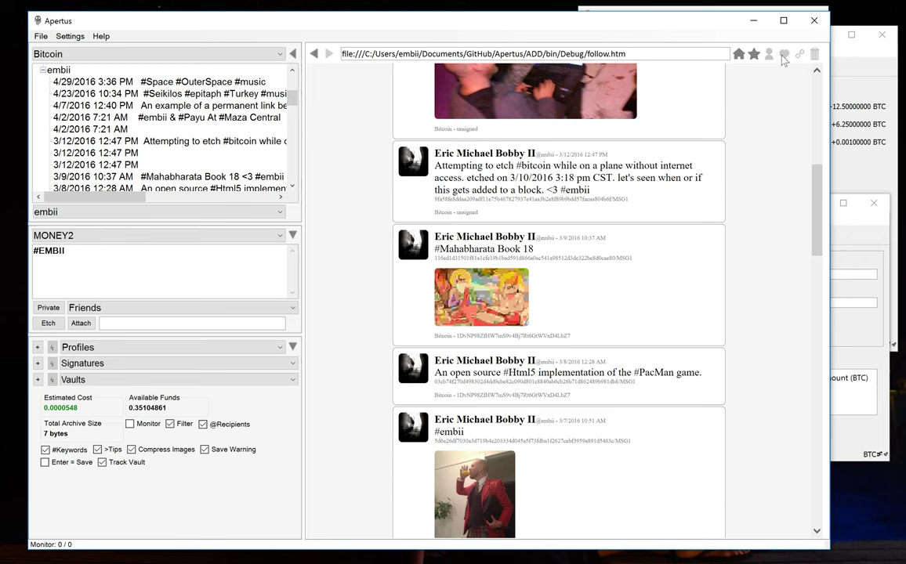
Step: Open the 3/12/2016 post's detail page and keep Friends as the recipient
left_click(505, 204)
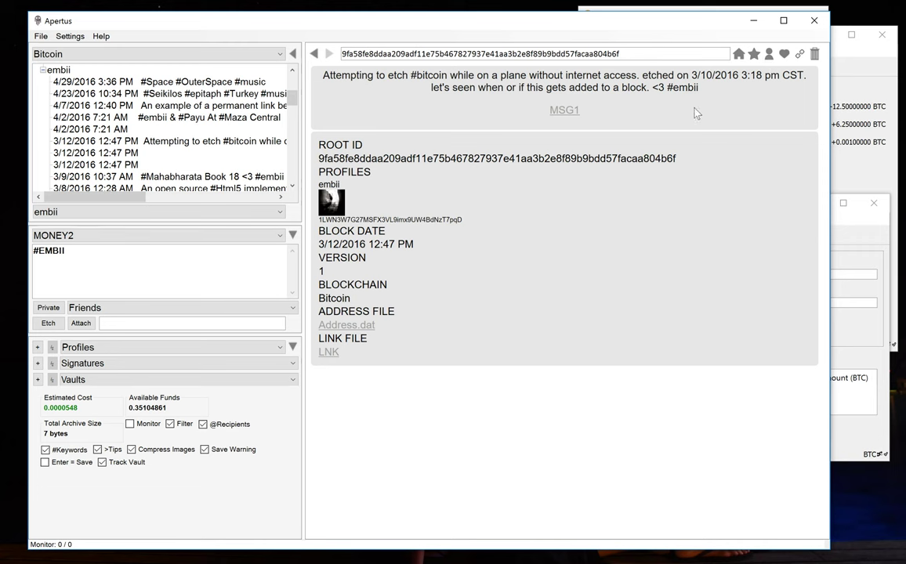
left_click(141, 312)
left_click(139, 310)
Step: Add a tip line for embii's address and select the word Tip and the tip amount
left_click(784, 55)
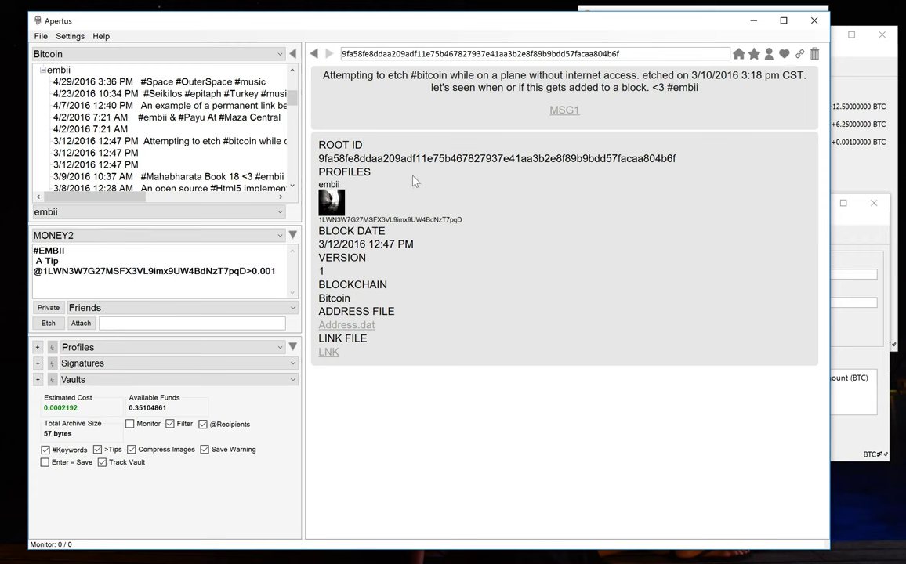
left_click_drag(279, 271, 37, 280)
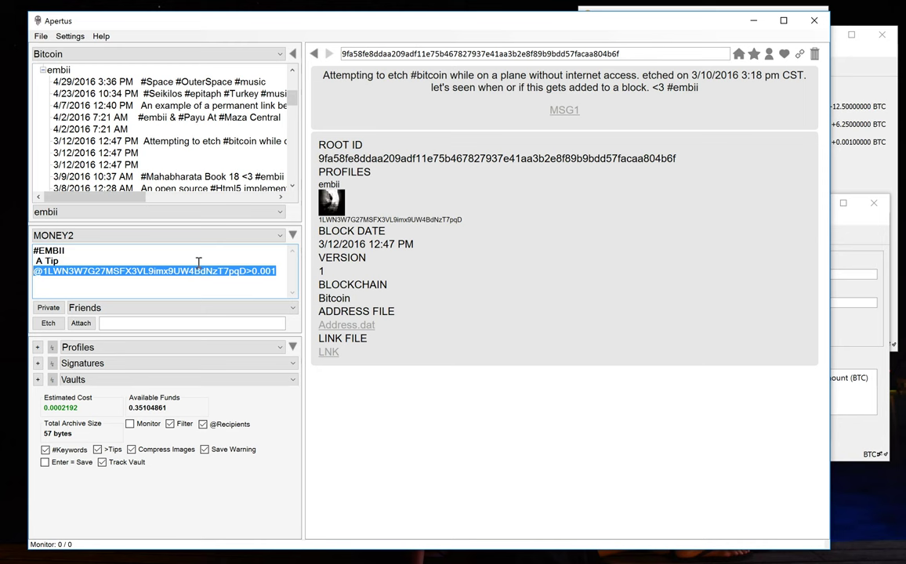
key("Up")
key("ctrl+shift+Left")
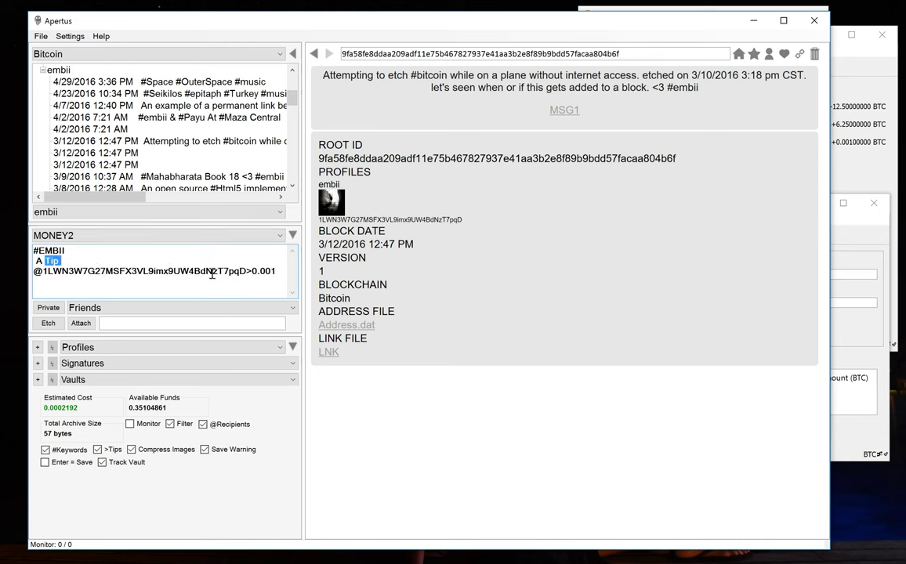
left_click_drag(252, 272, 276, 271)
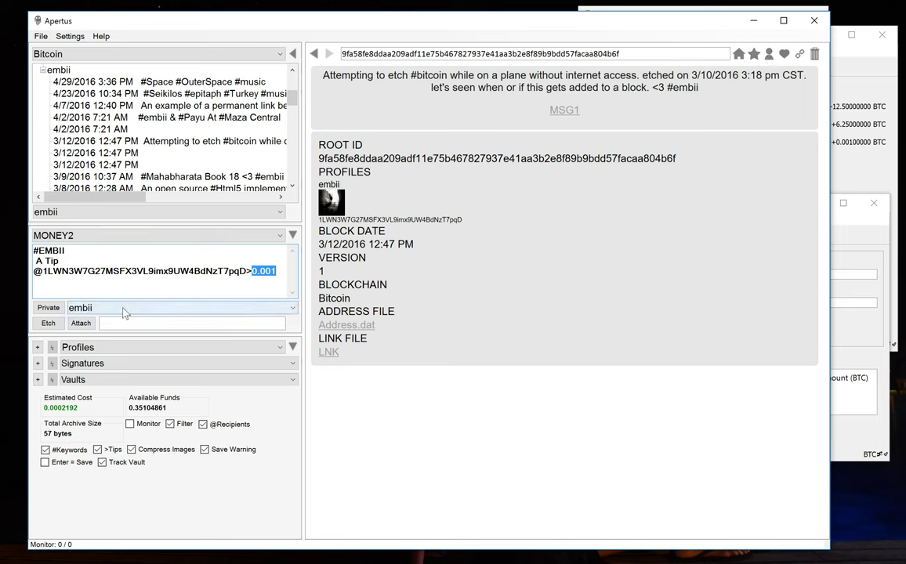
left_click(117, 307)
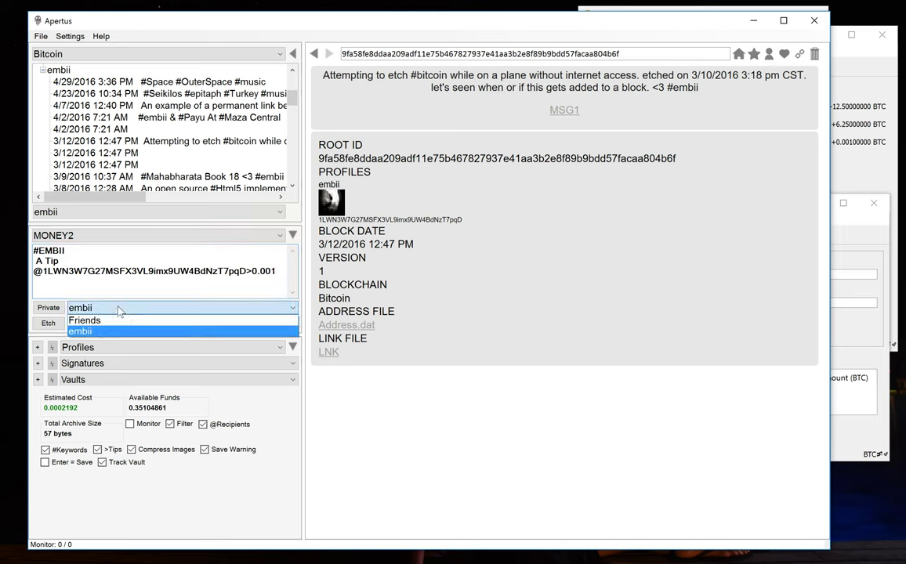
left_click(118, 308)
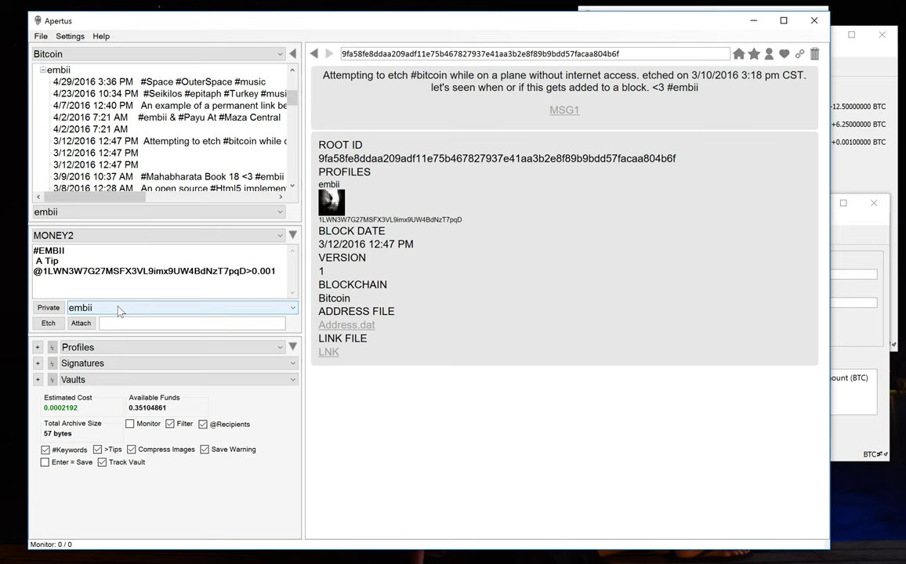
left_click_drag(223, 271, 251, 271)
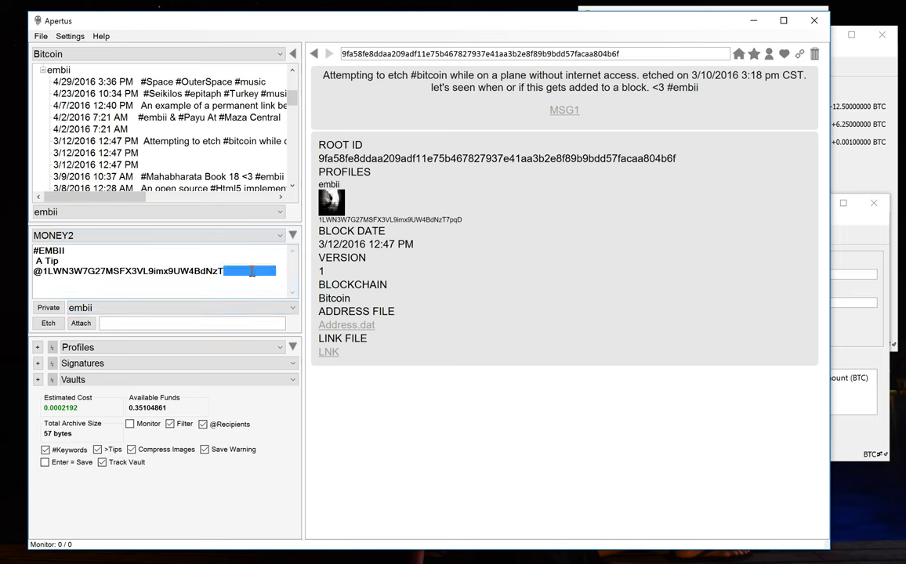
left_click_drag(181, 271, 33, 271)
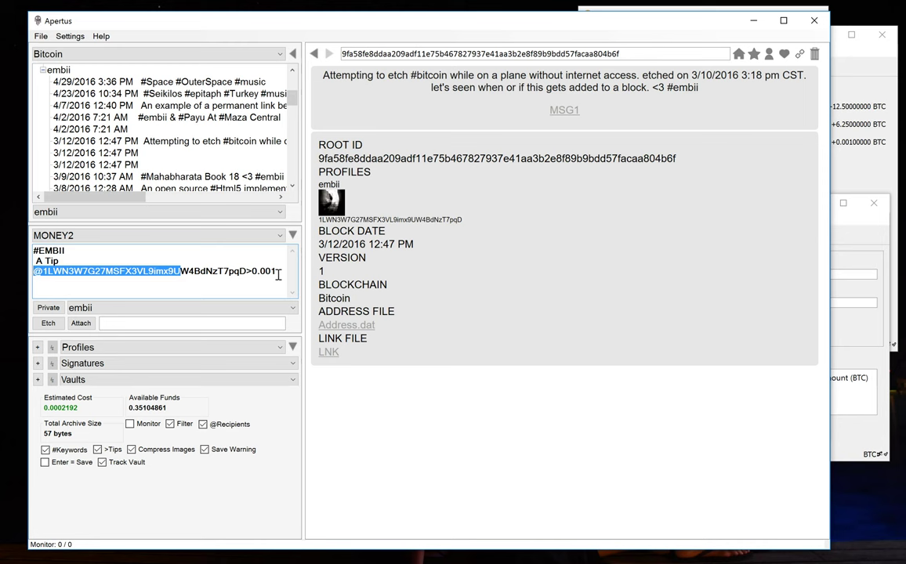
left_click_drag(278, 271, 88, 227)
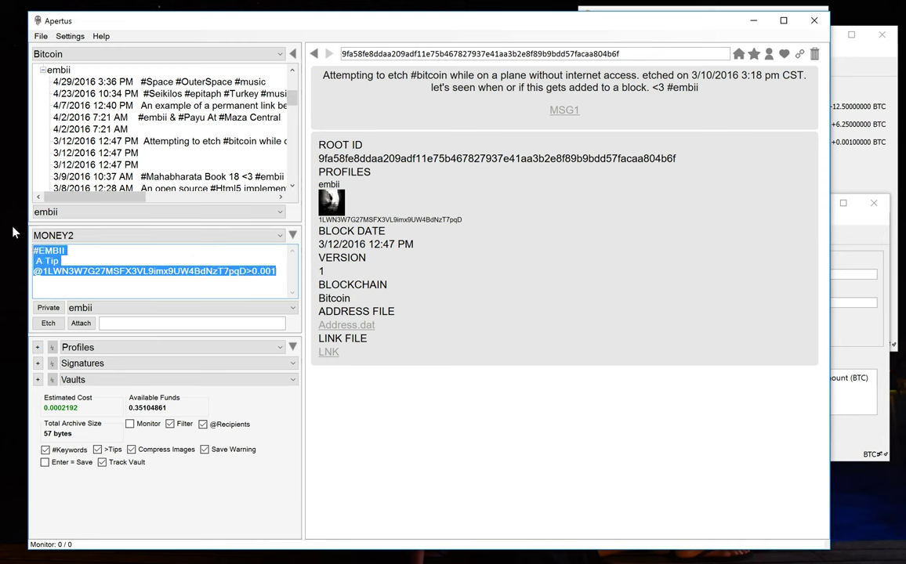
type("@")
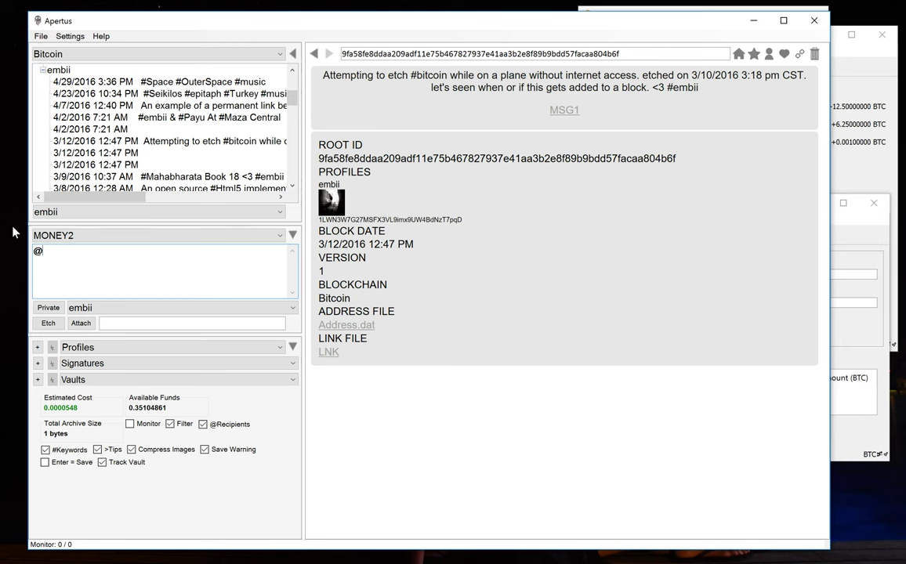
type("embii THIS is a message")
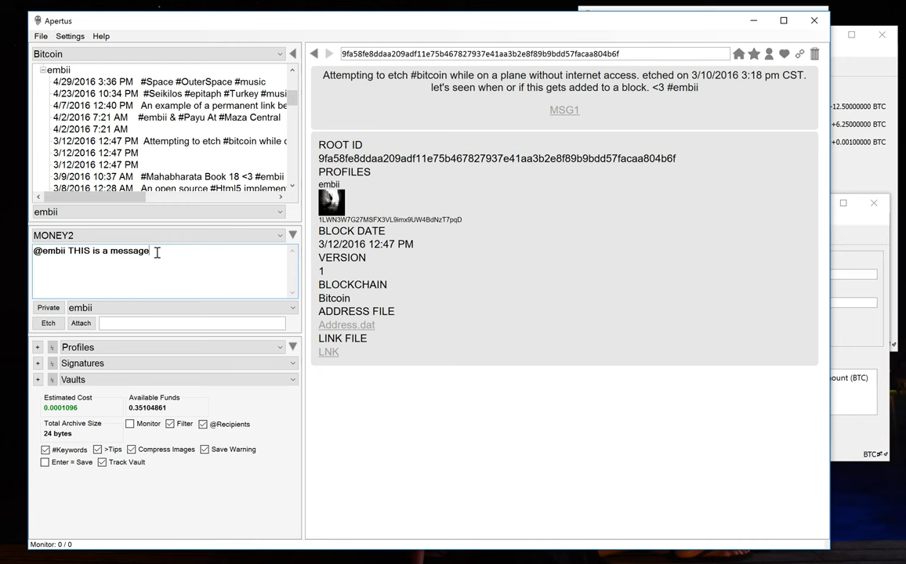
Step: Switch the message to private and delete the old message text
left_click_drag(157, 252, 16, 247)
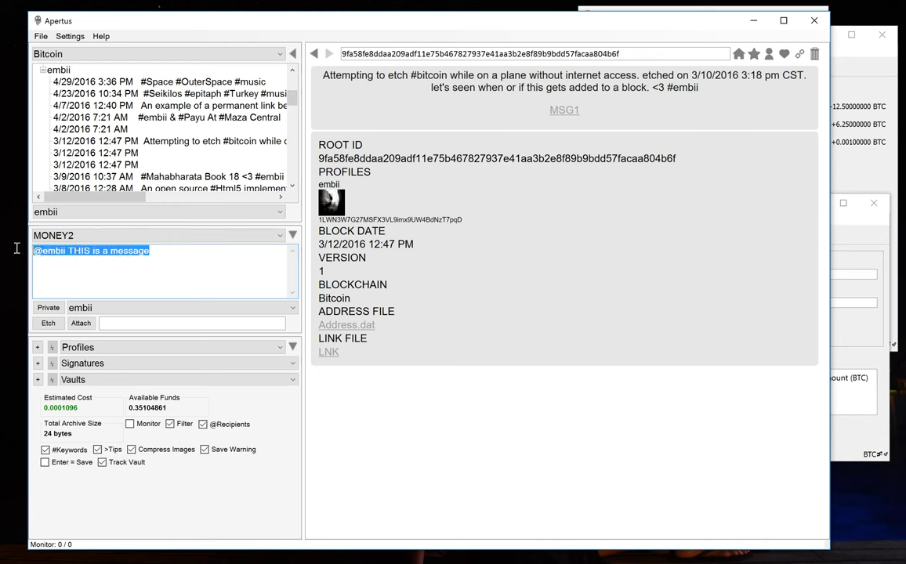
left_click(49, 308)
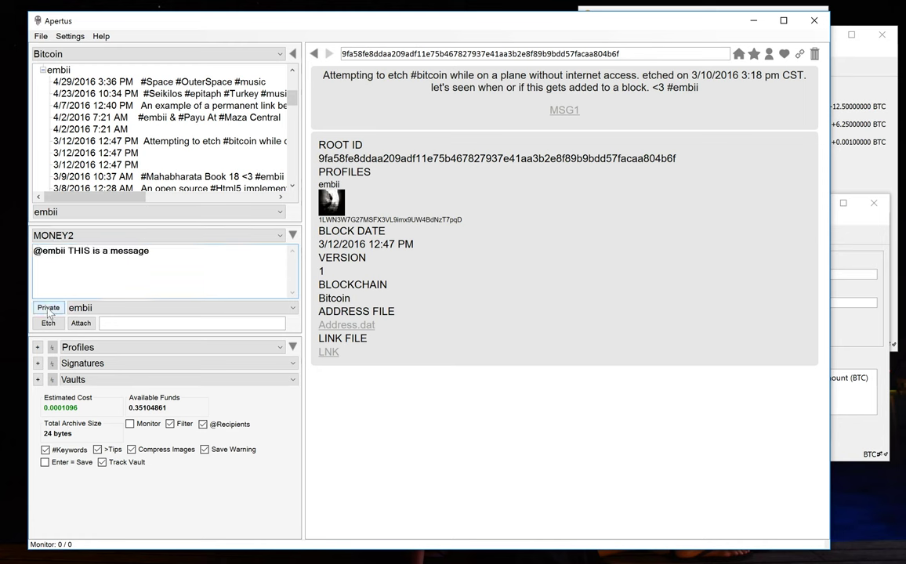
left_click_drag(170, 251, 24, 250)
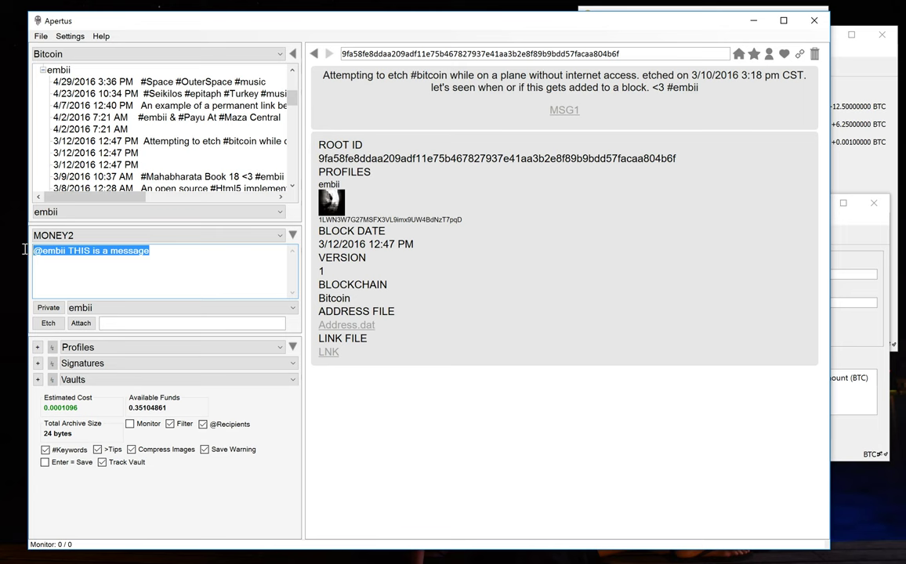
key("Delete")
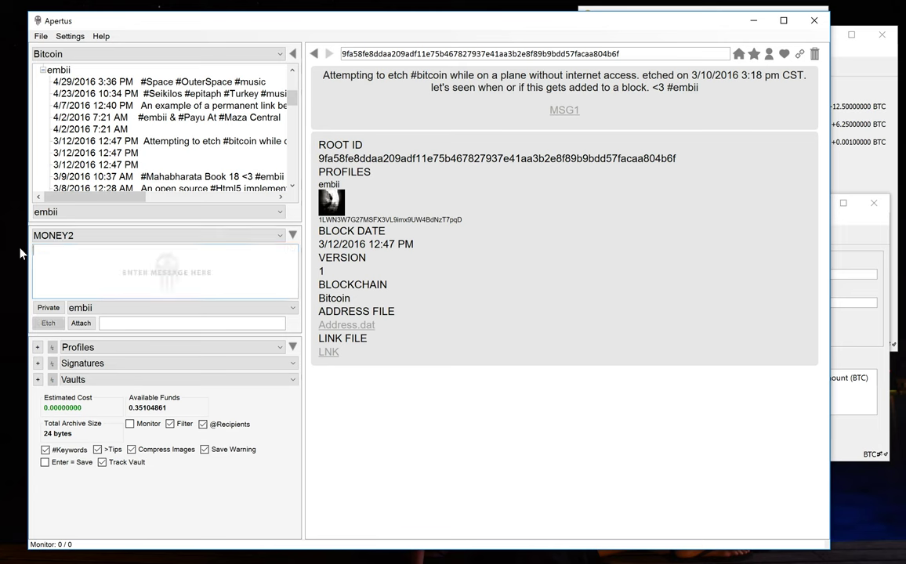
Step: Keep embii as recipient and write 'SENDING A PRIVATE MESSAGE' in the message box
left_click(103, 308)
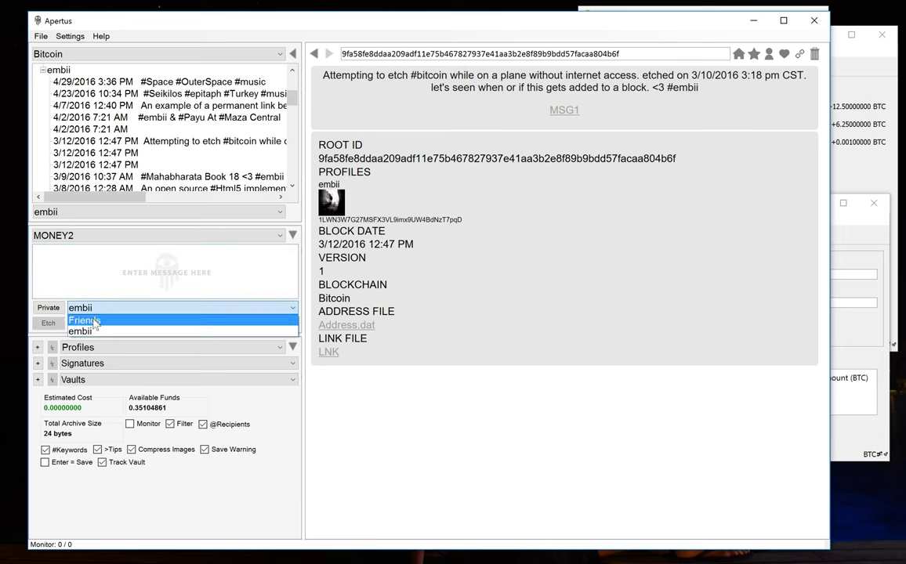
left_click(81, 331)
left_click(87, 267)
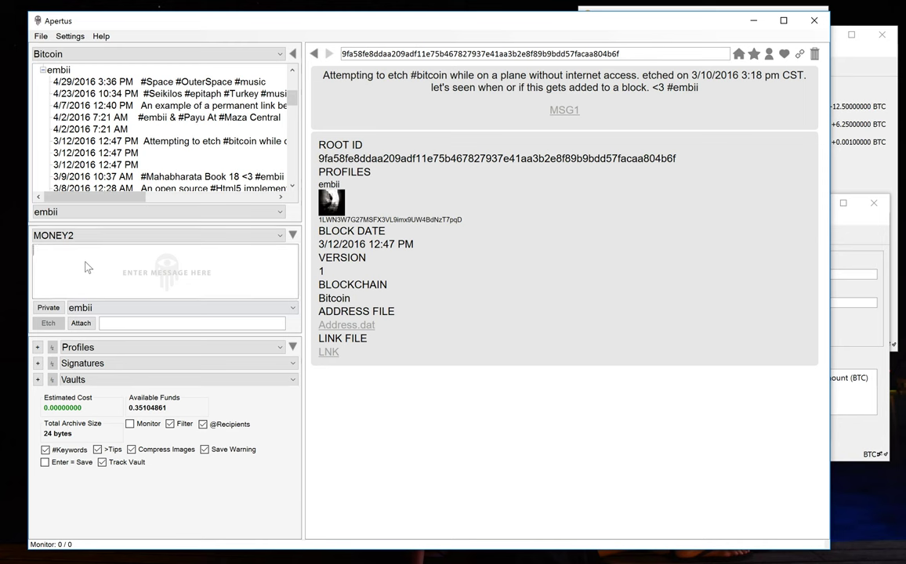
type("SENDING A PRIV")
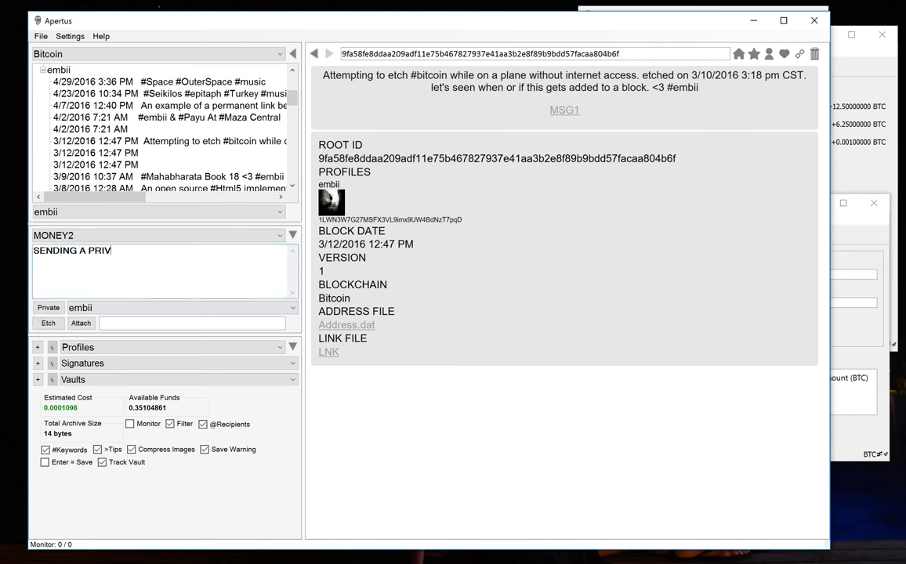
type("ATE MESSAGE")
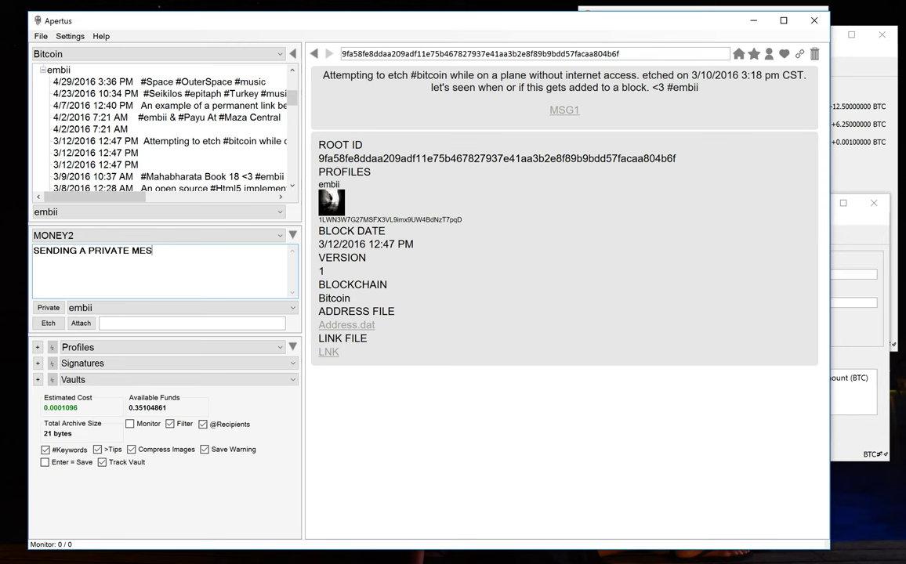